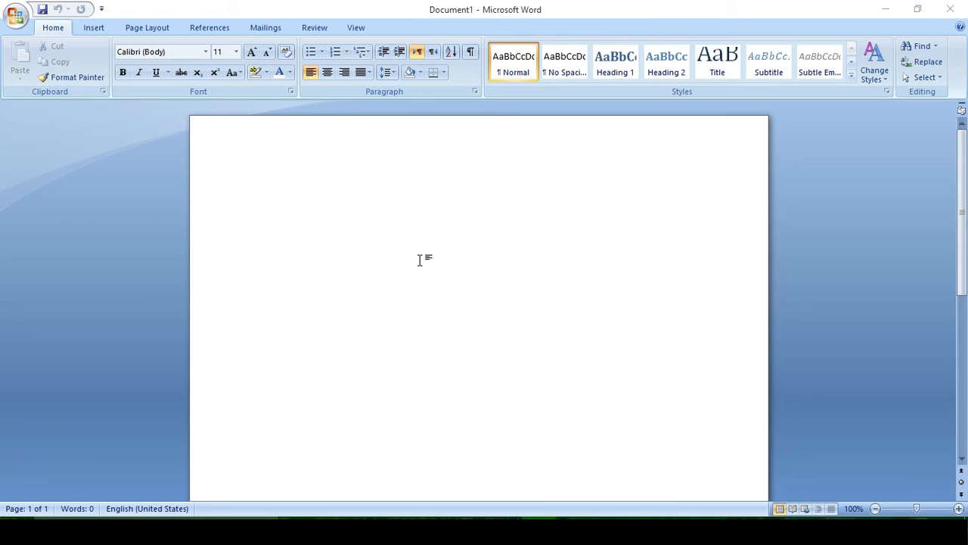
- Generate sample paragraphs with the =rand() function
text(=r)
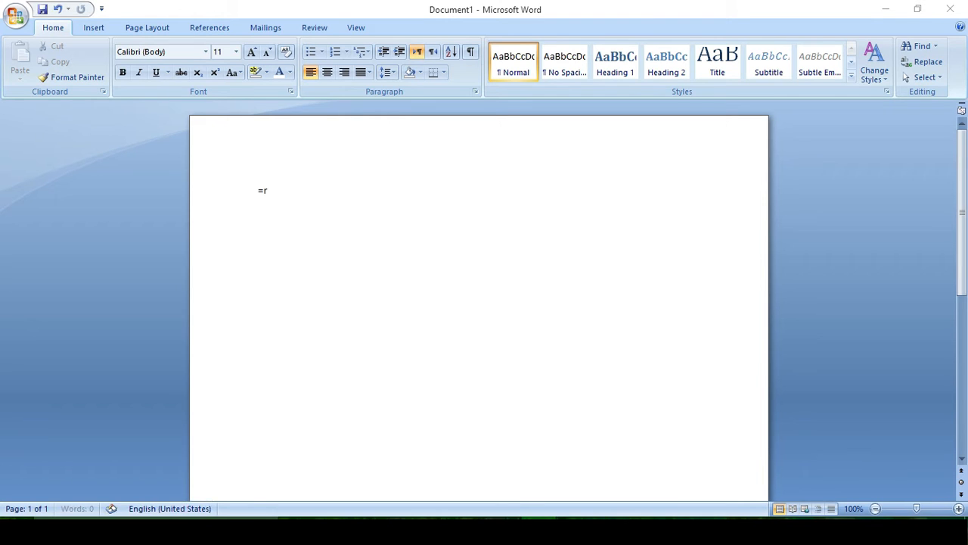
text(and())
key(Return)
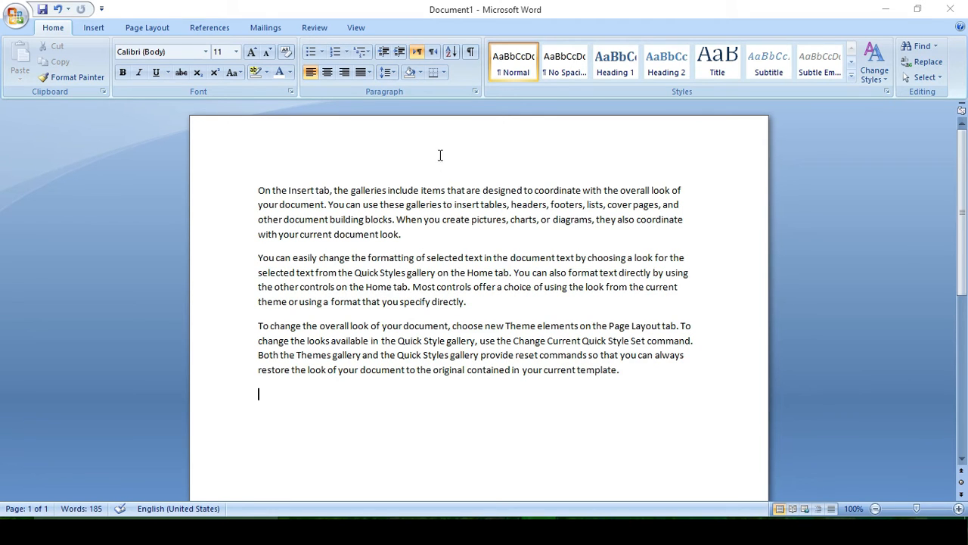
- Browse the Quick Styles gallery and the Change Styles color and font options without applying any
click(852, 79)
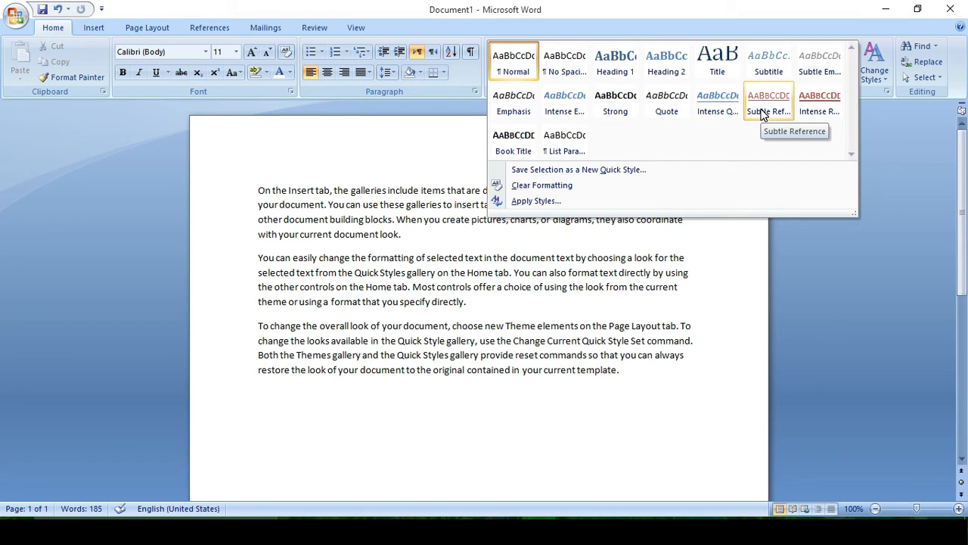
click(775, 186)
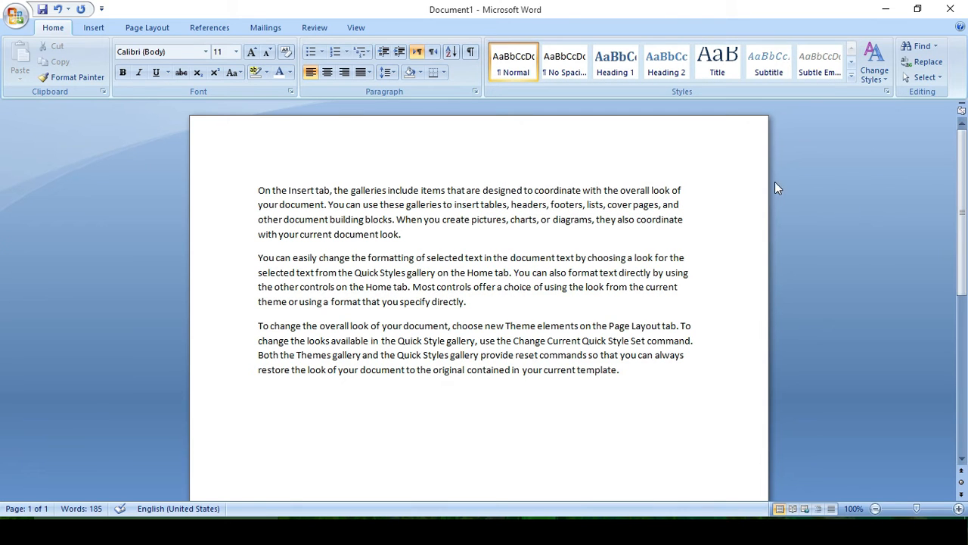
click(875, 66)
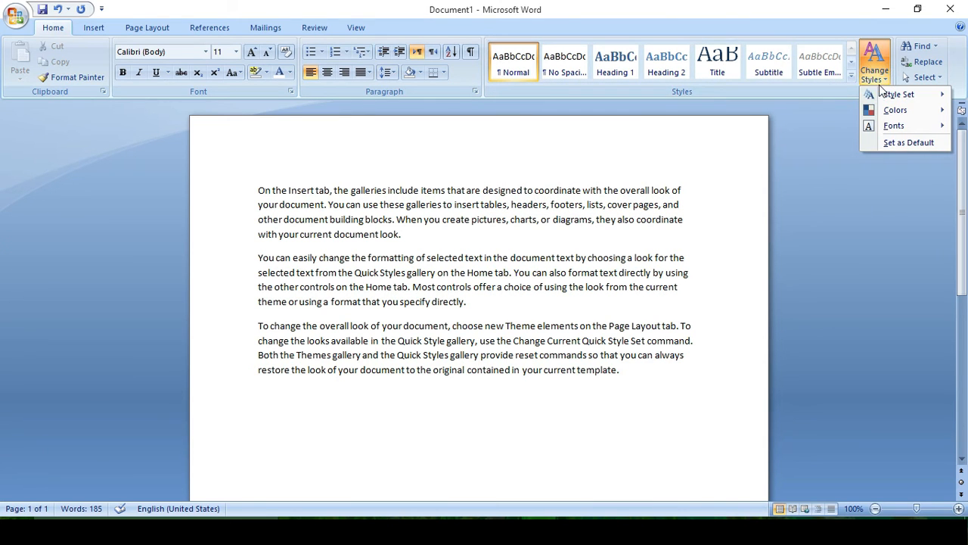
mouse_move(881, 100)
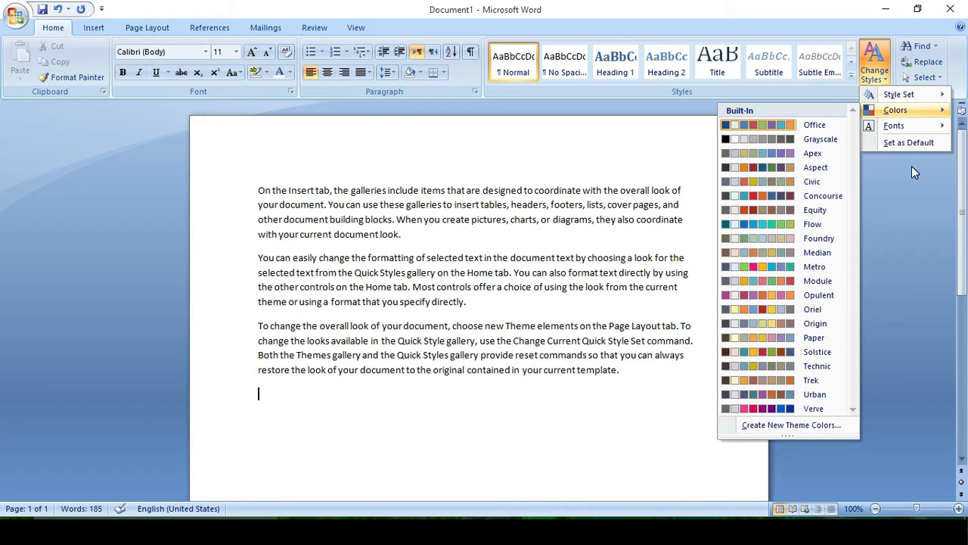
mouse_move(915, 126)
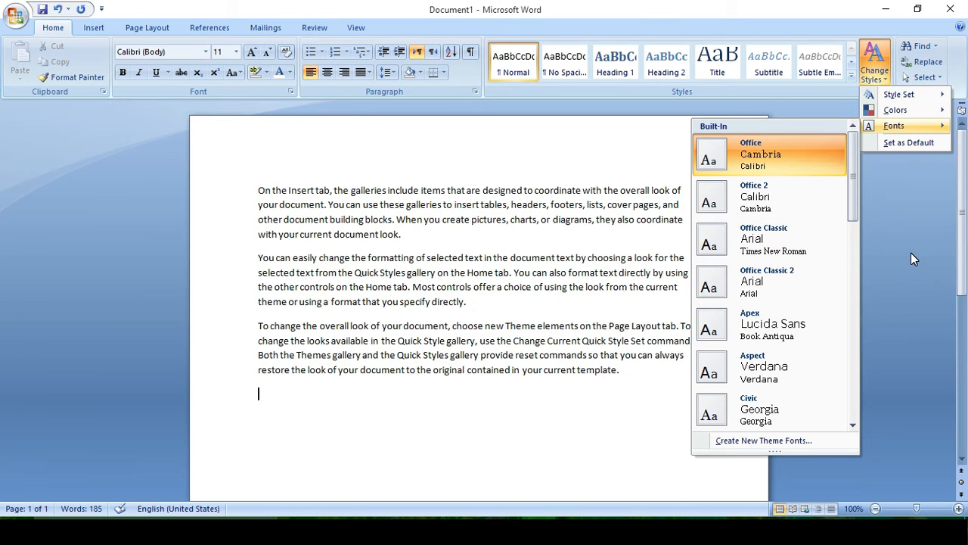
click(911, 256)
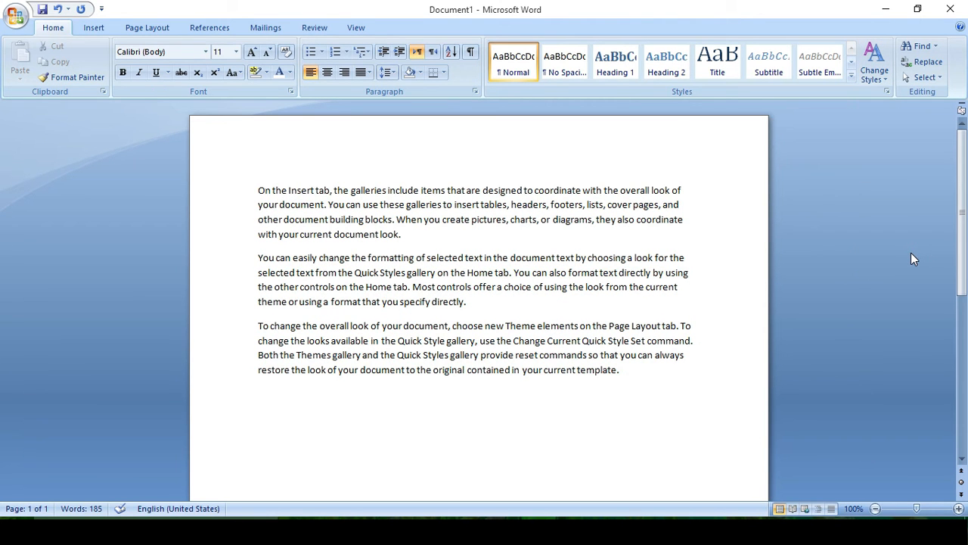
- Clear the document and type three lines: United bank, United Bnk, United bank
key(ctrl+a)
key(Delete)
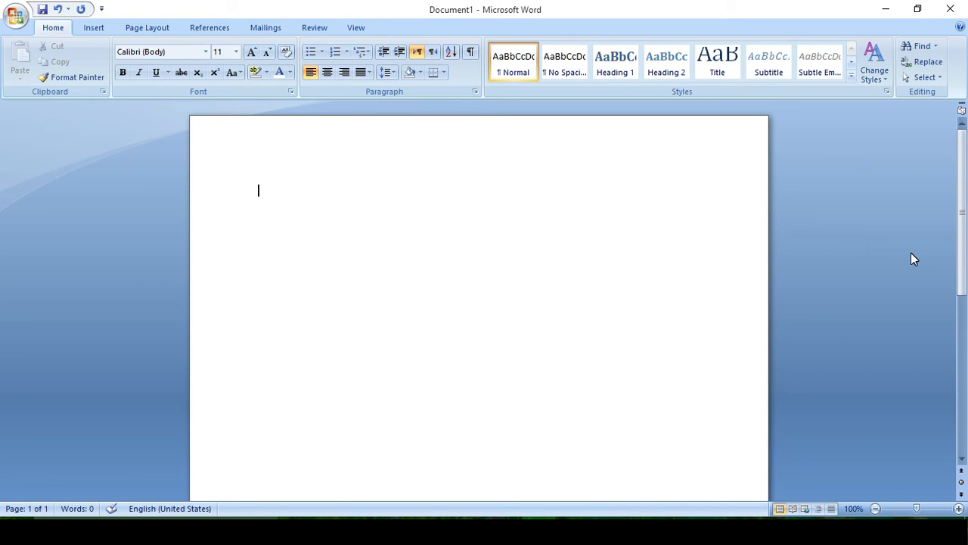
text(united bank)
key(Return)
text(united b)
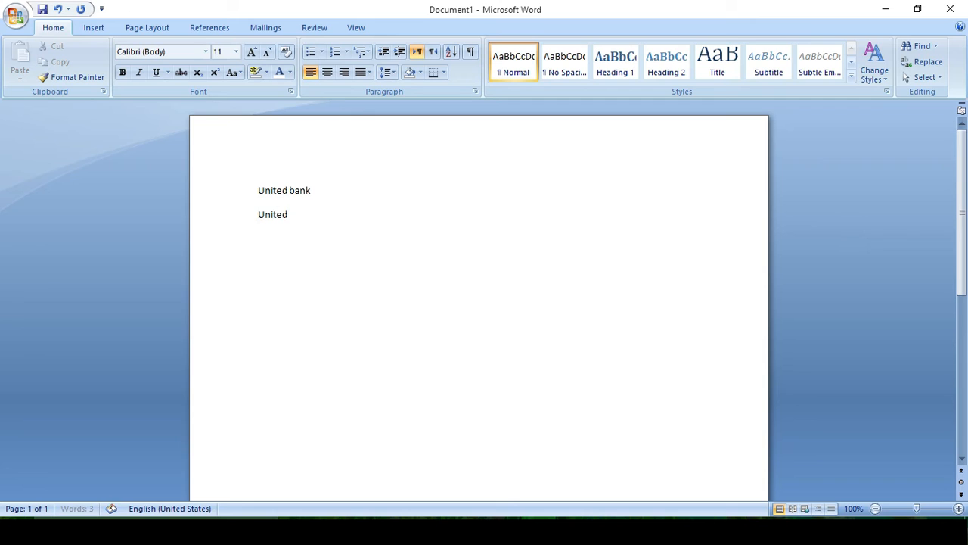
text(NK)
key(Return)
text(united bank)
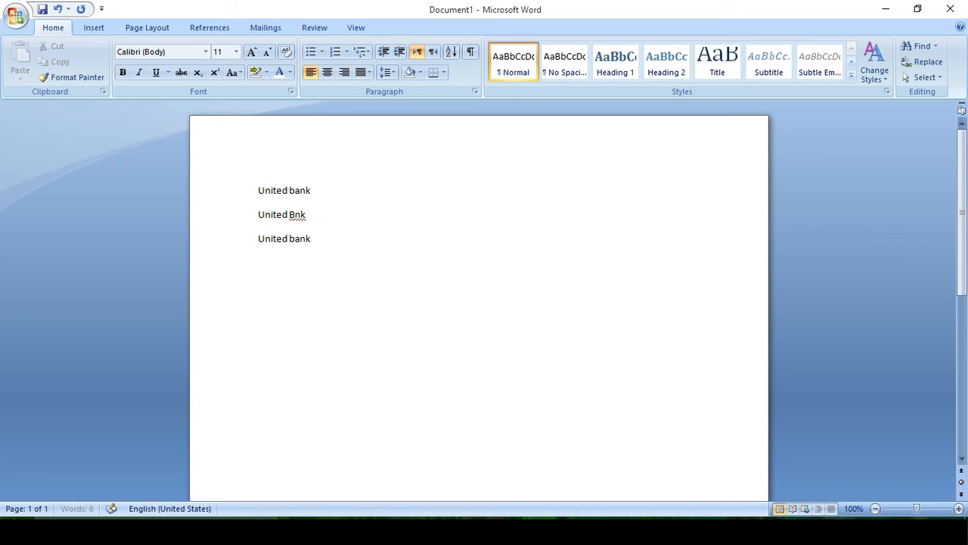
key(Return)
- Search the document for each occurrence of "united" and close the Find dialog
click(919, 46)
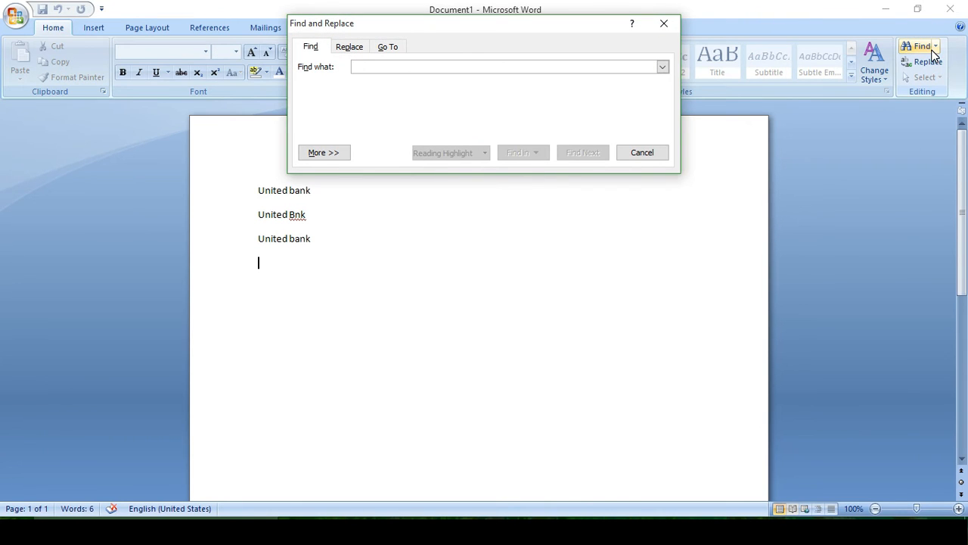
text(united)
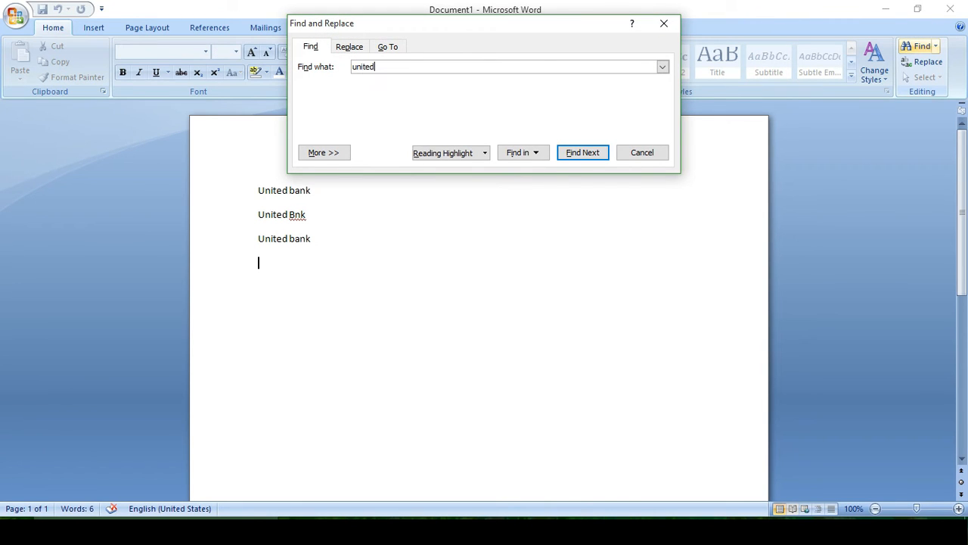
click(565, 153)
click(566, 153)
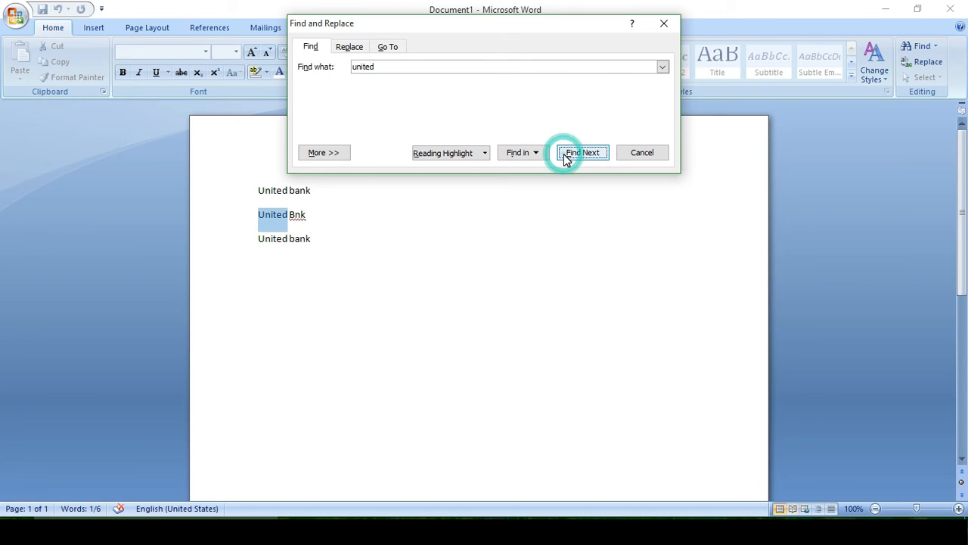
click(566, 153)
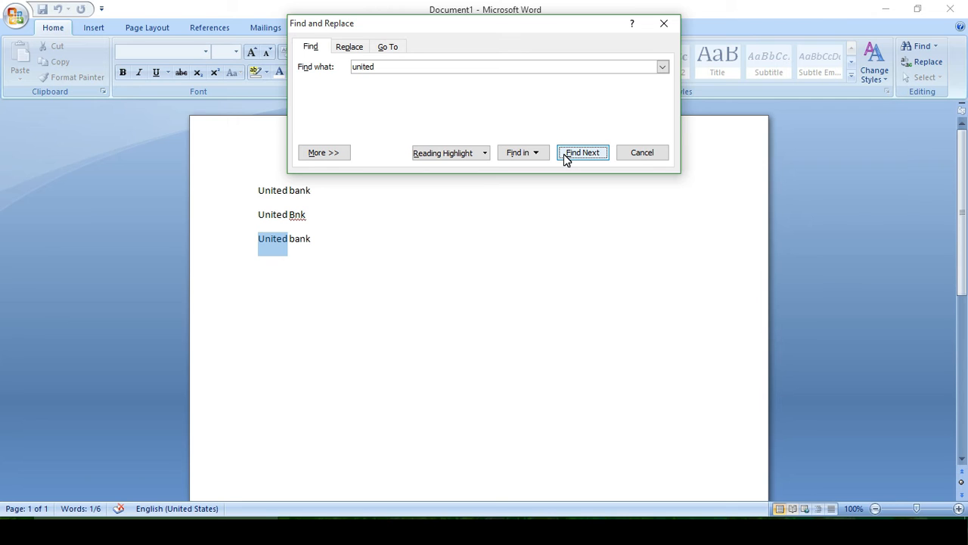
click(642, 154)
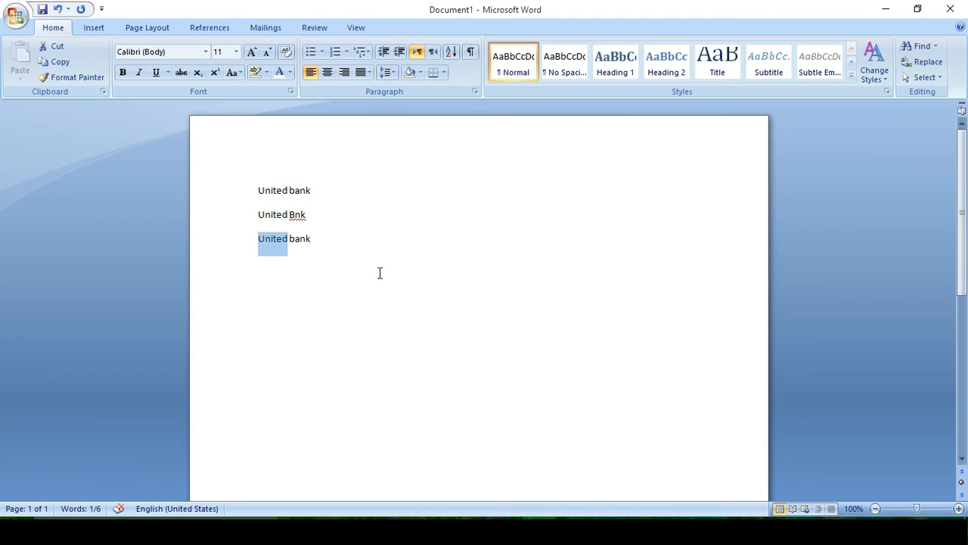
- Add two blank lines, then type a list of four first names on separate lines
click(367, 245)
key(Return)
key(Return)
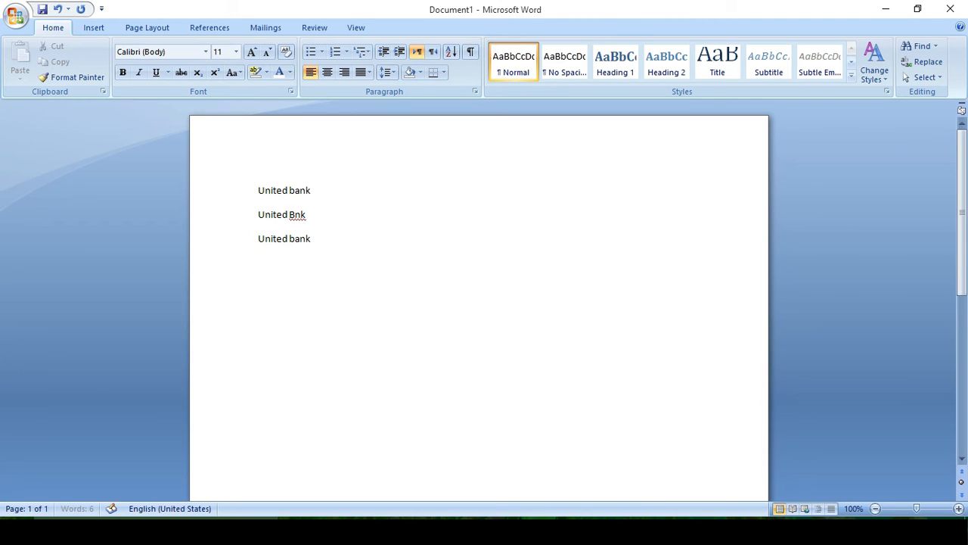
text(adnan)
key(Return)
text(asad)
key(Return)
text(khan)
key(Return)
text(Jan)
key(Return)
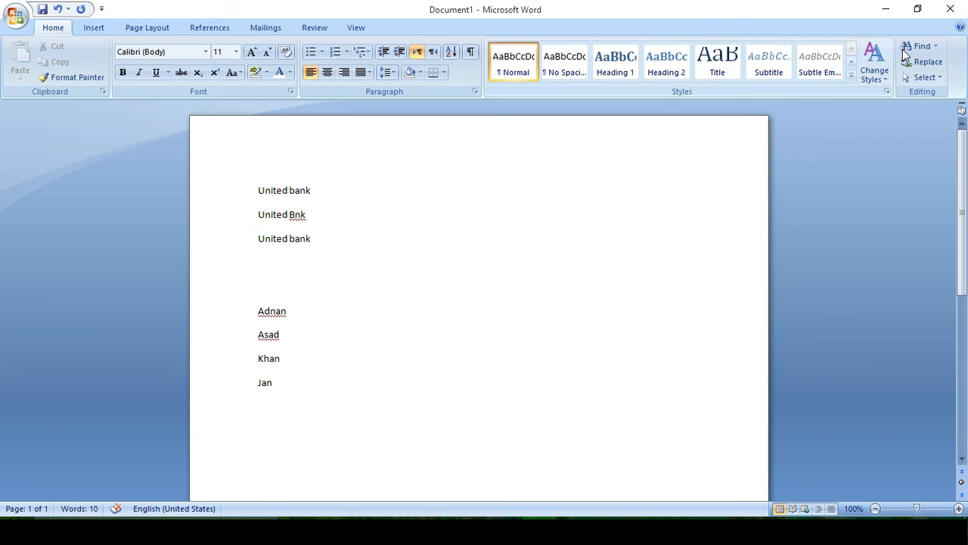
- Search the document for the third name in the list and close the Find dialog
click(912, 47)
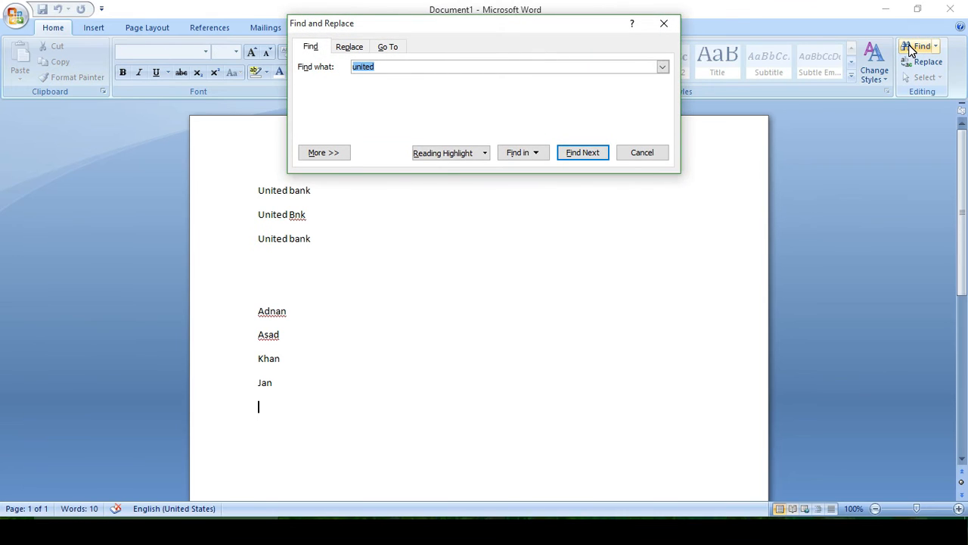
text(khan)
key(Return)
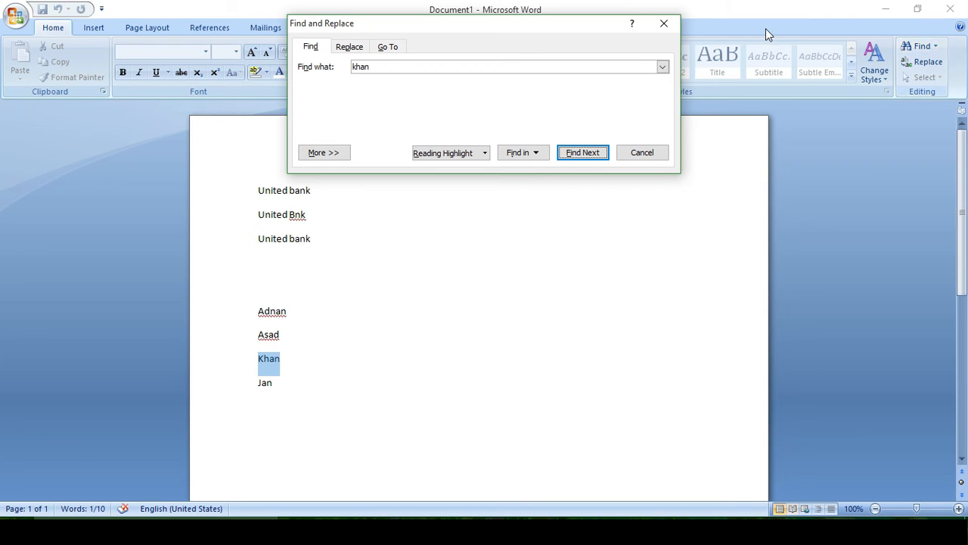
click(643, 153)
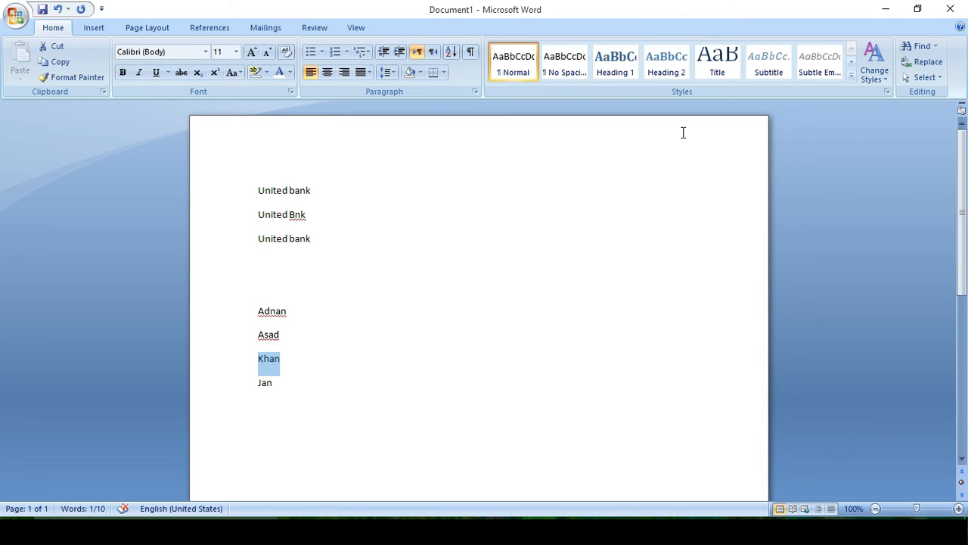
- Replace all occurrences of "united" with "habib" throughout the document
click(921, 62)
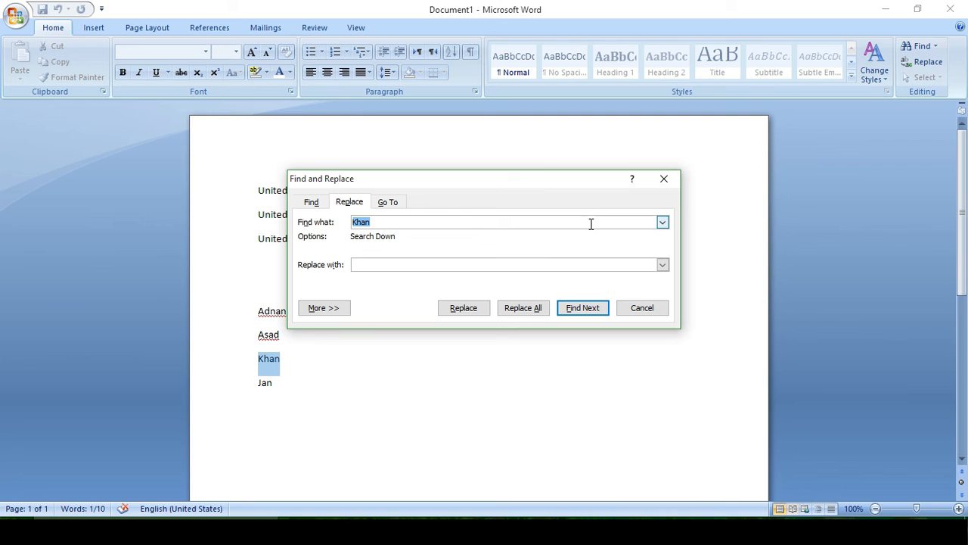
text(united)
click(445, 261)
text(habib)
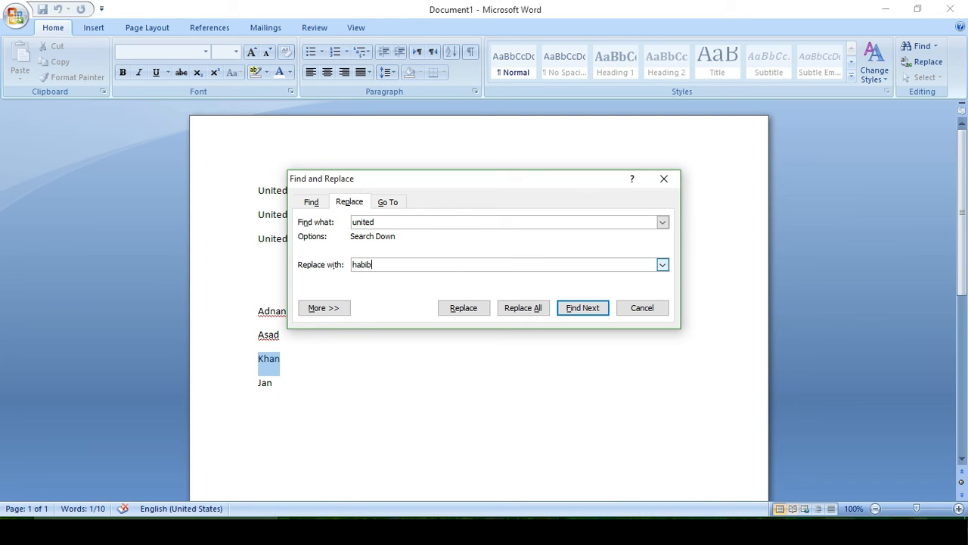
click(529, 306)
click(469, 302)
click(472, 302)
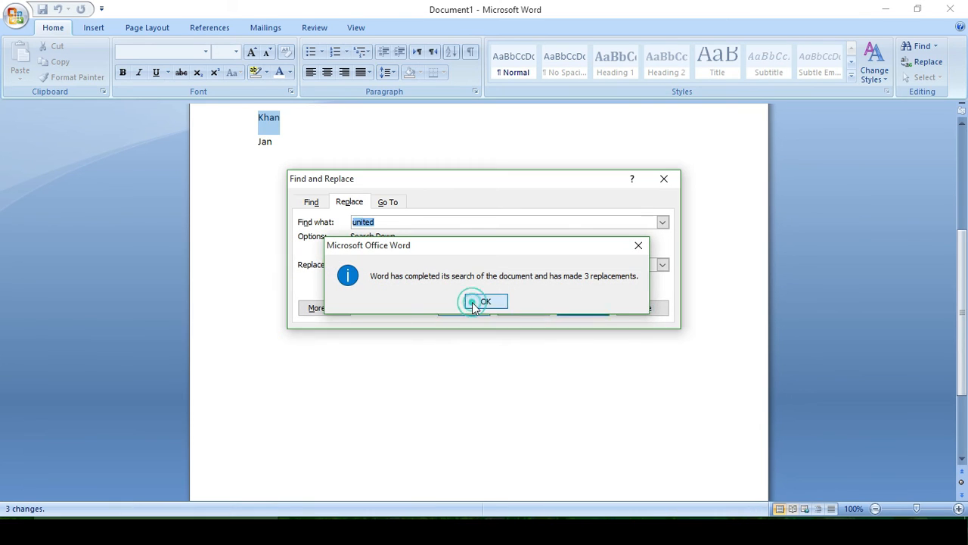
click(641, 308)
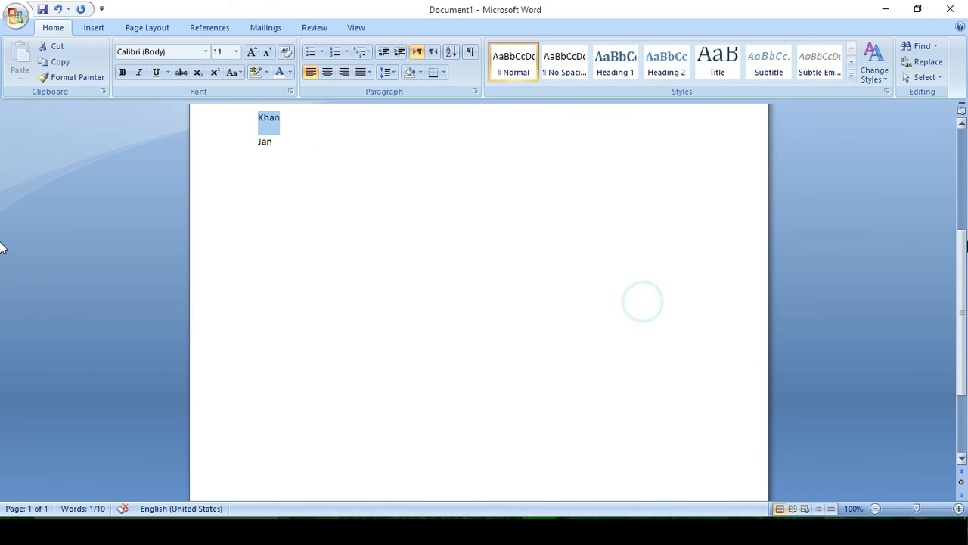
- Select all the text in the document
scroll(0, 153, up, 5)
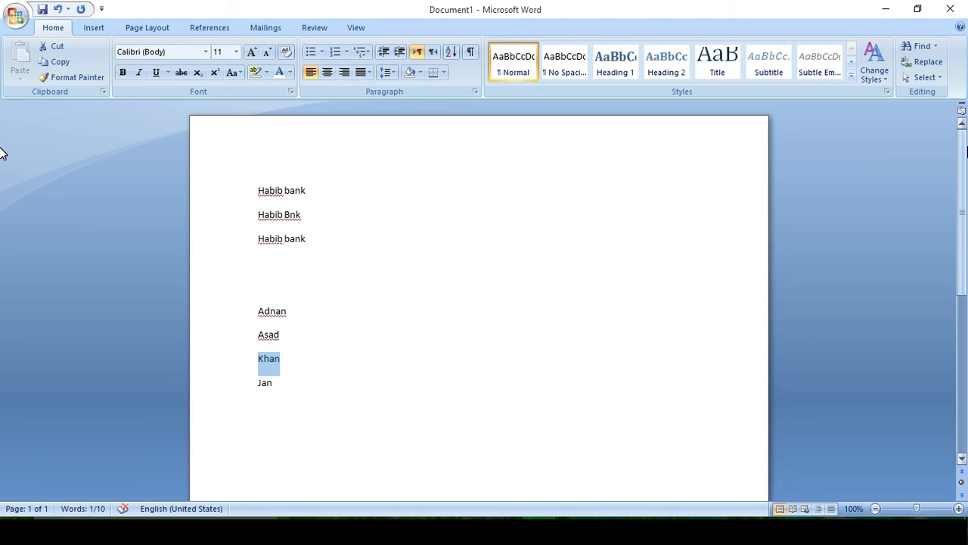
click(939, 79)
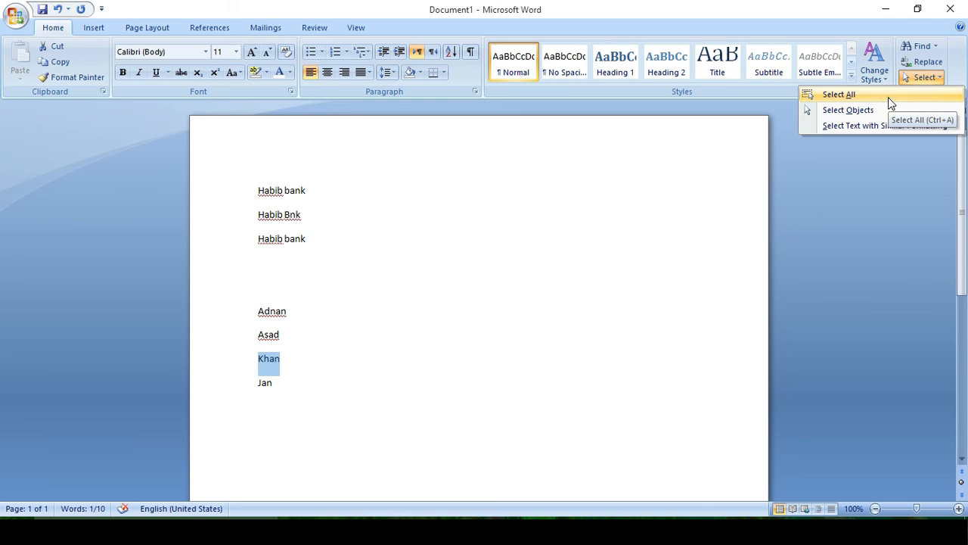
click(888, 98)
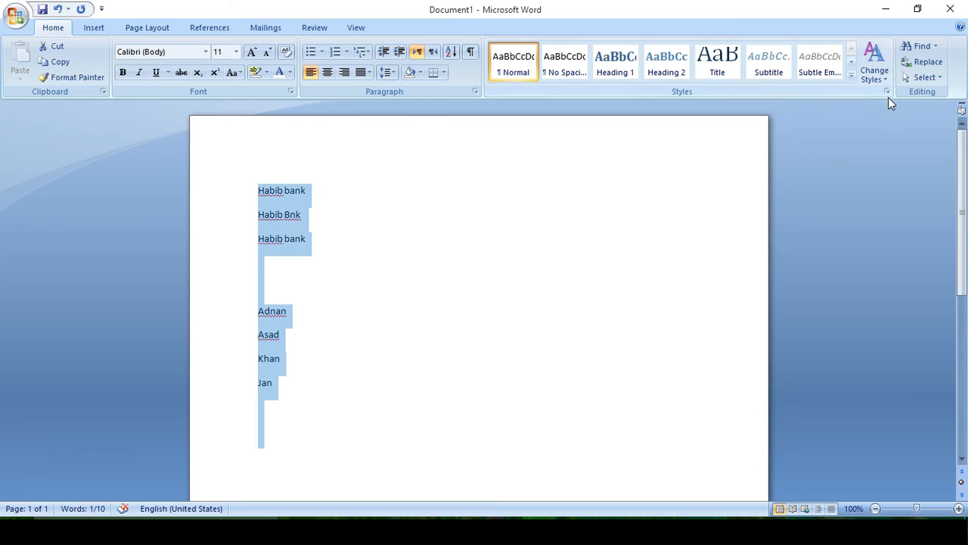
click(923, 78)
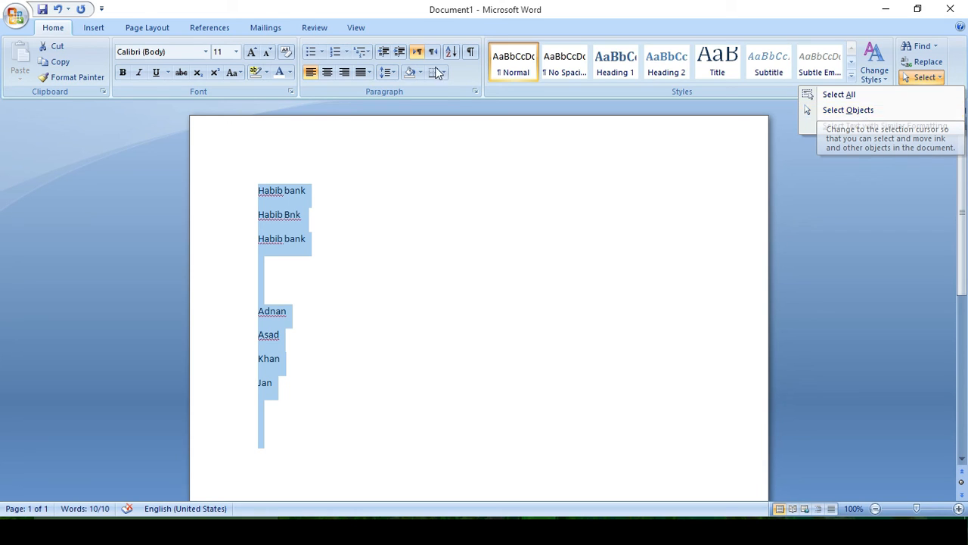
- Insert a Smiley Face shape drawn beside the text, between the bank lines and the names
click(92, 29)
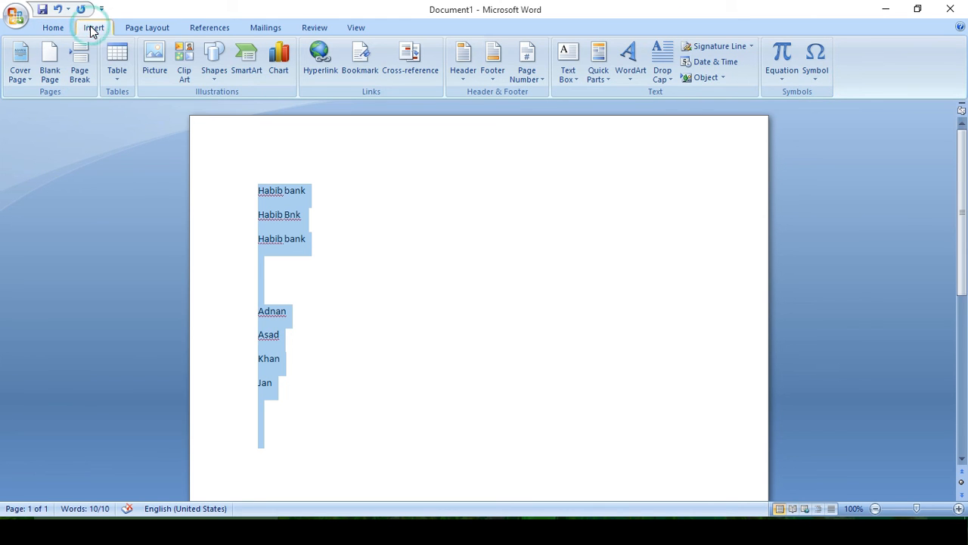
click(215, 76)
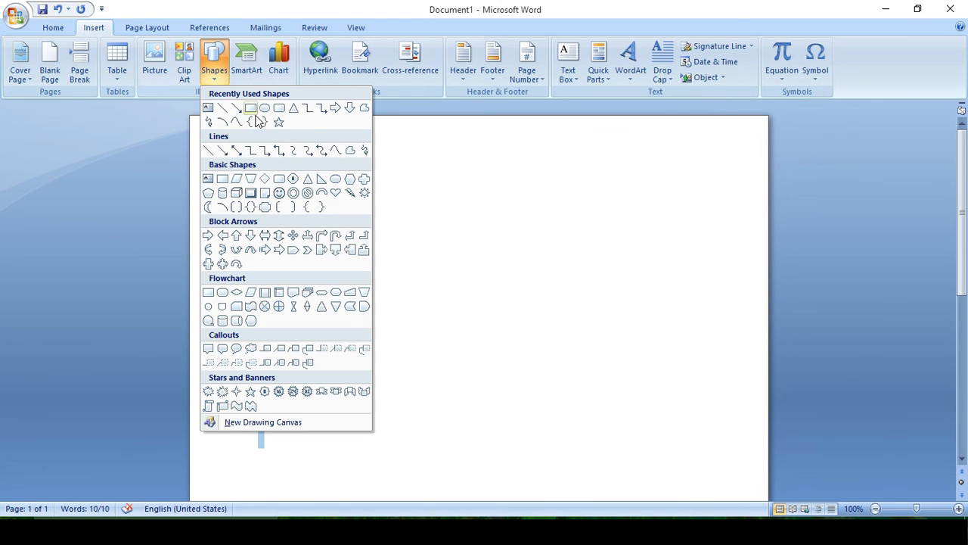
click(280, 194)
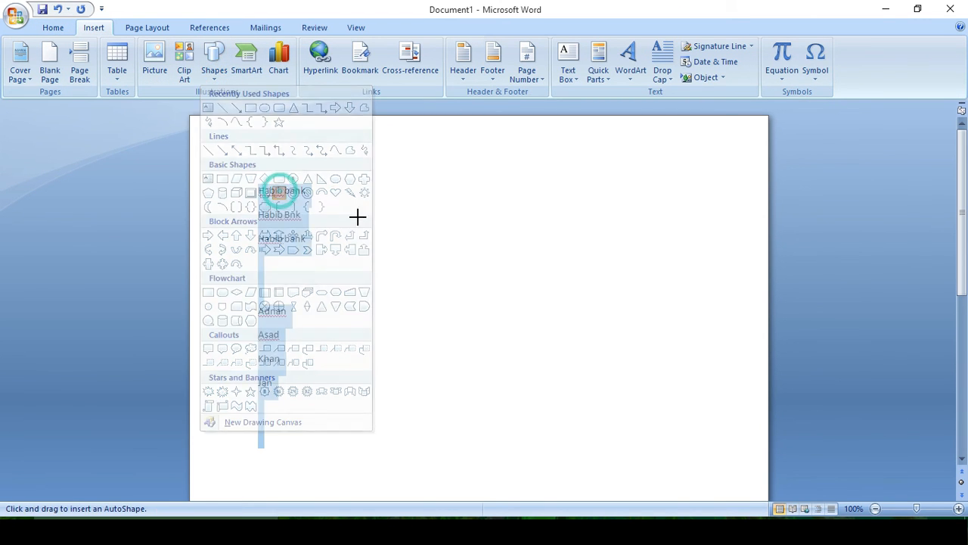
drag(381, 216, 514, 346)
click(627, 225)
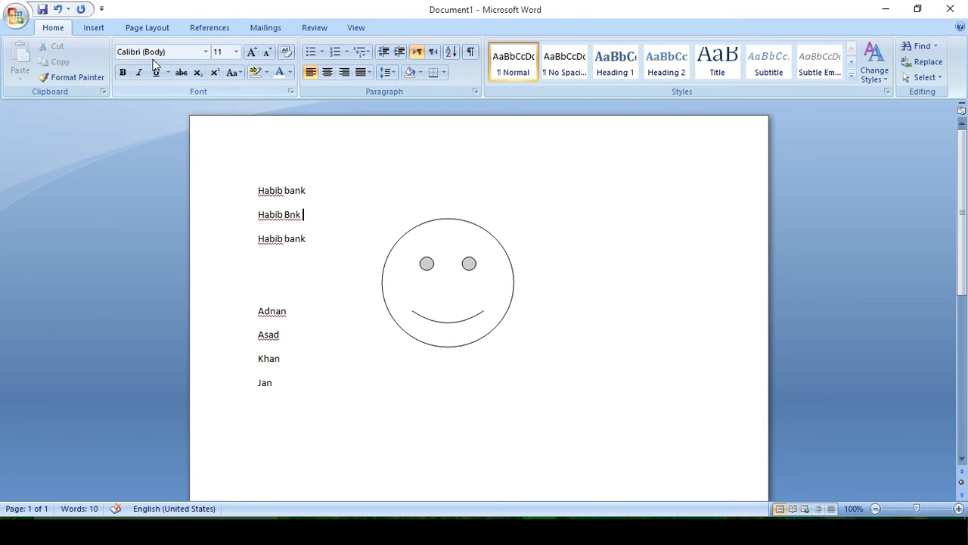
- Switch to the Select Objects cursor
click(944, 82)
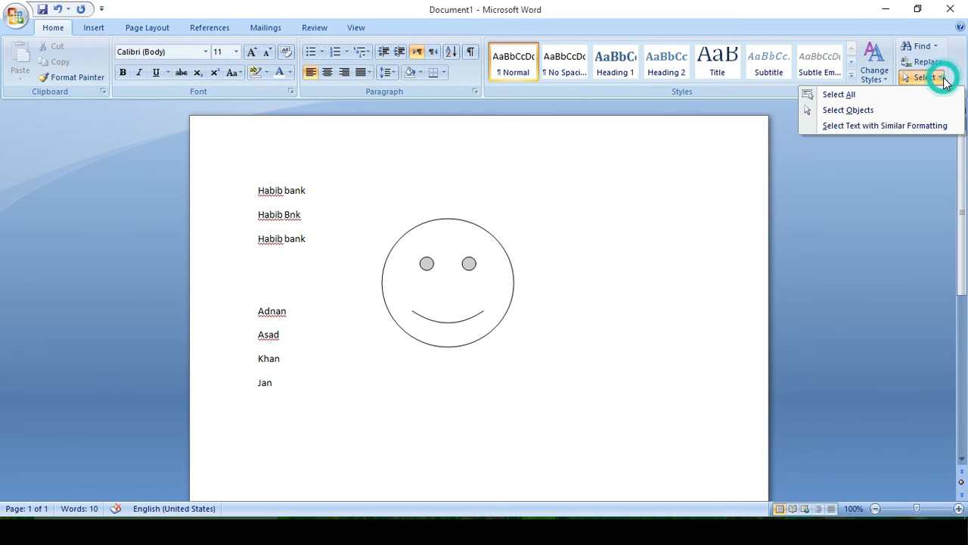
click(870, 111)
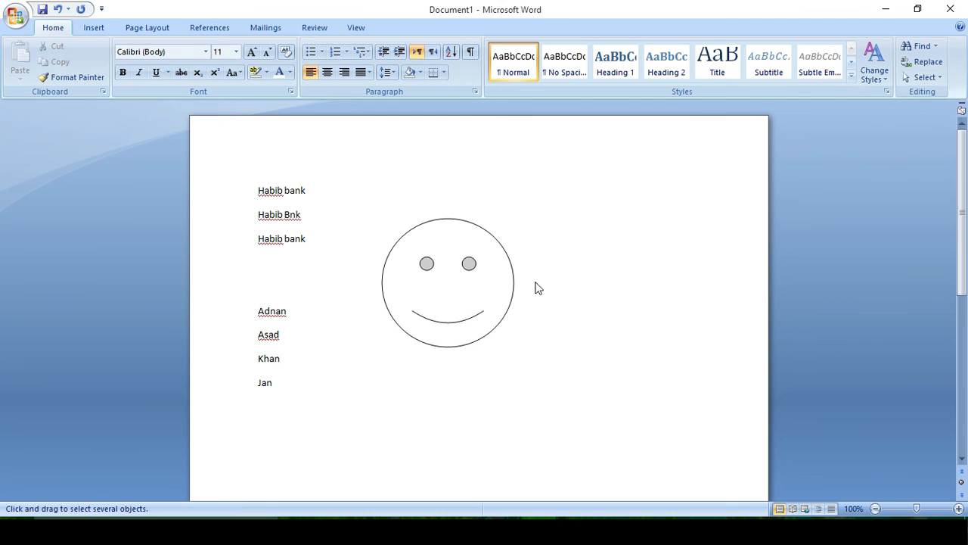
- Move the smiley face to the right of the page and reshape its mouth into a frown
click(479, 289)
drag(480, 290, 623, 278)
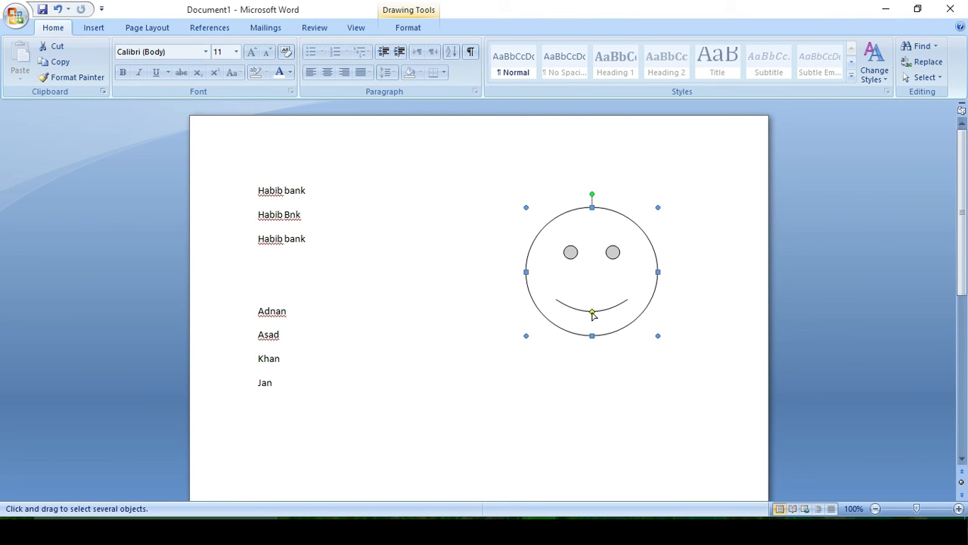
drag(592, 311, 594, 289)
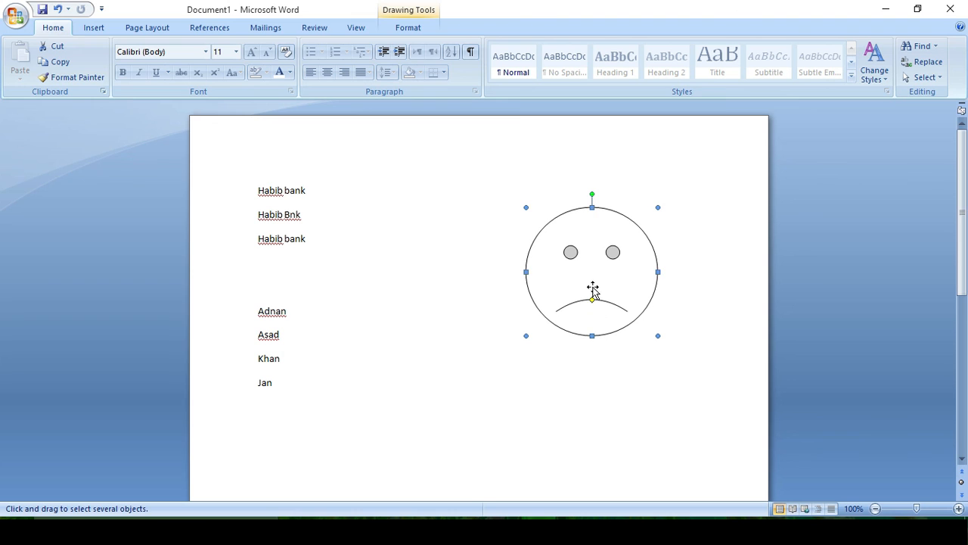
- Delete the smiley face shape from the document
click(936, 79)
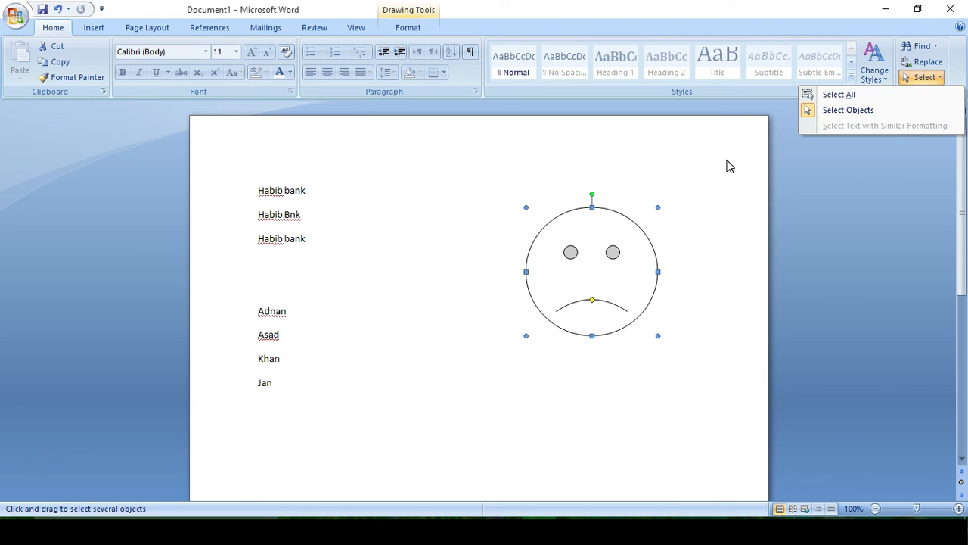
click(451, 231)
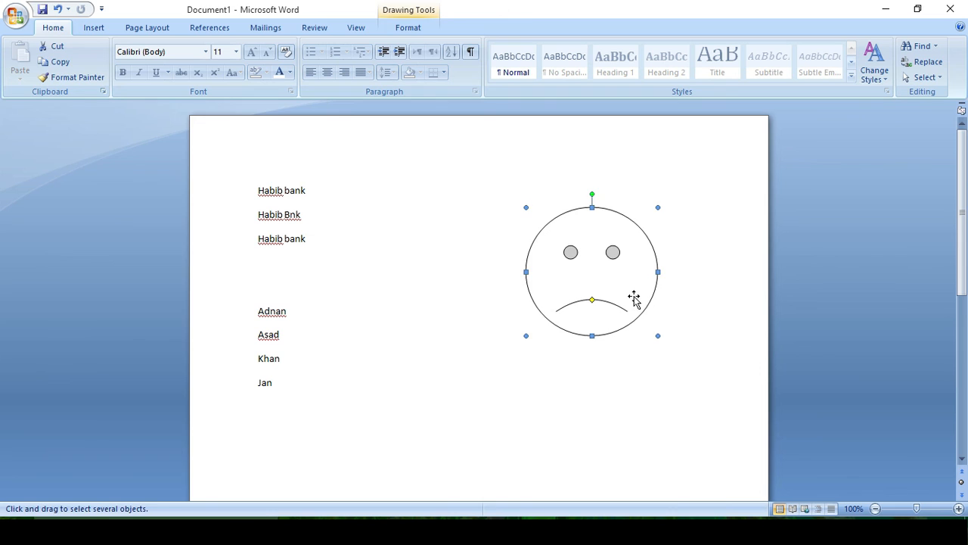
key(Delete)
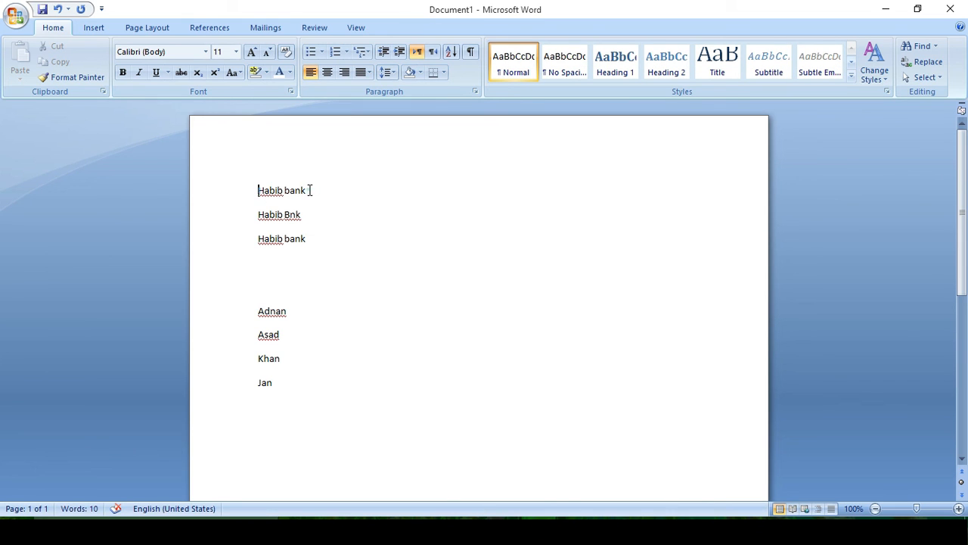
- Make the first "Habib bank" line 14 pt and bold
drag(309, 190, 254, 192)
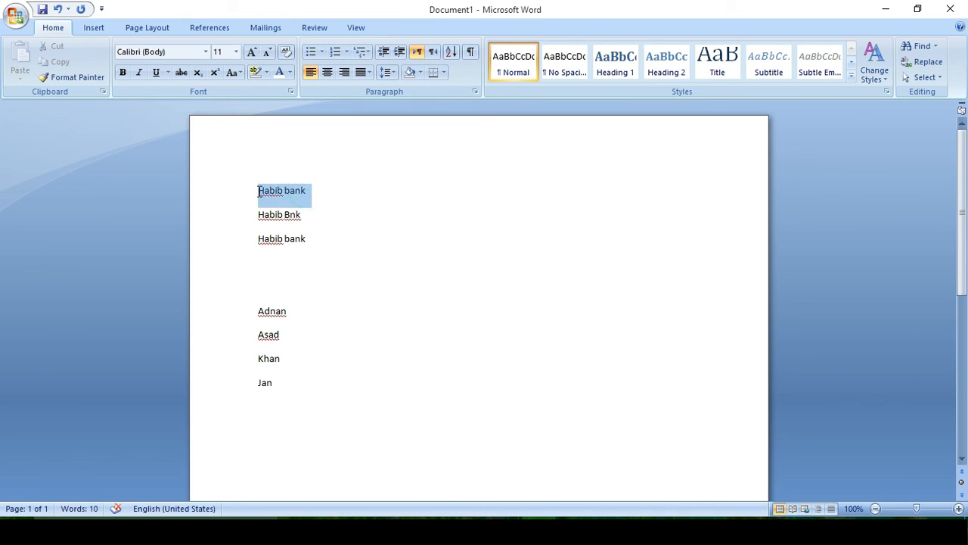
click(251, 51)
click(251, 52)
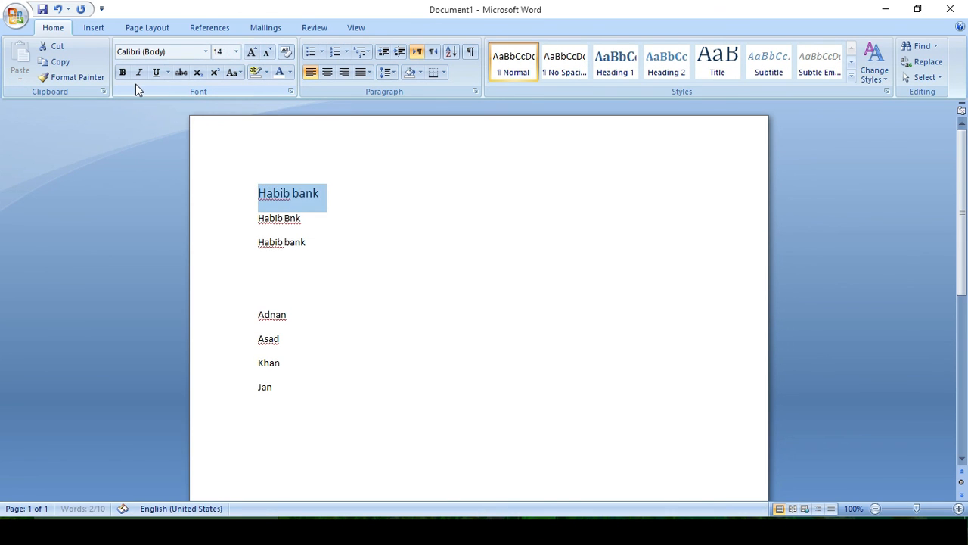
click(123, 72)
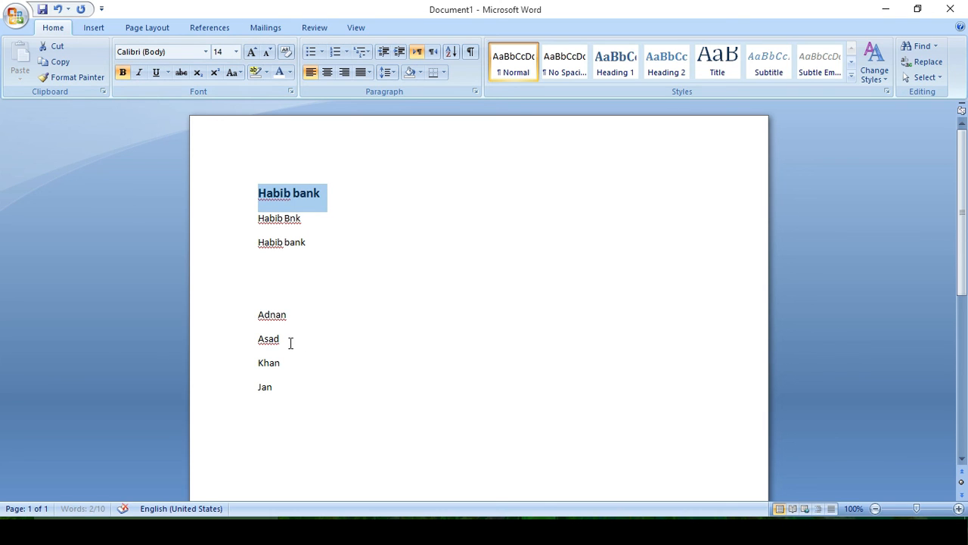
- Make the name "Adnan" 14 pt and bold
drag(290, 316, 234, 320)
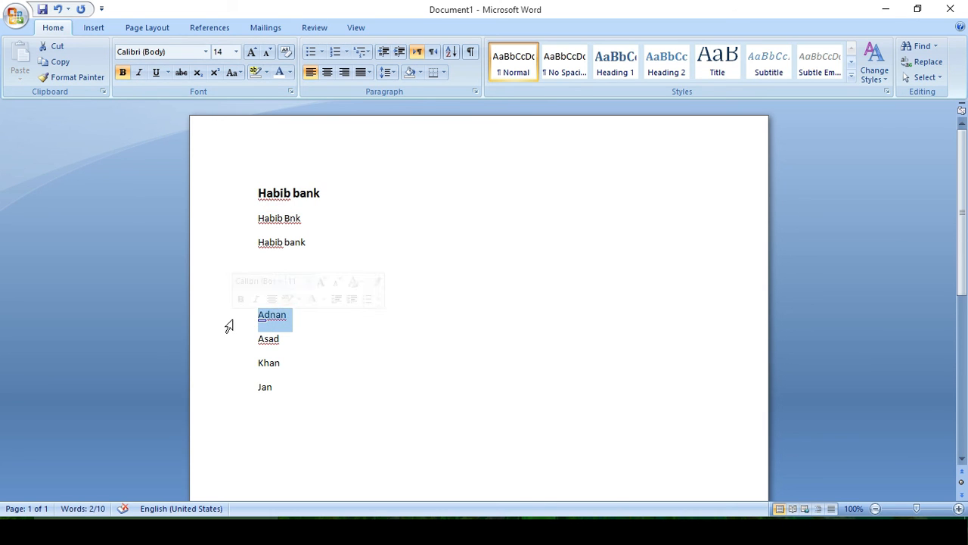
click(250, 53)
click(250, 53)
click(123, 72)
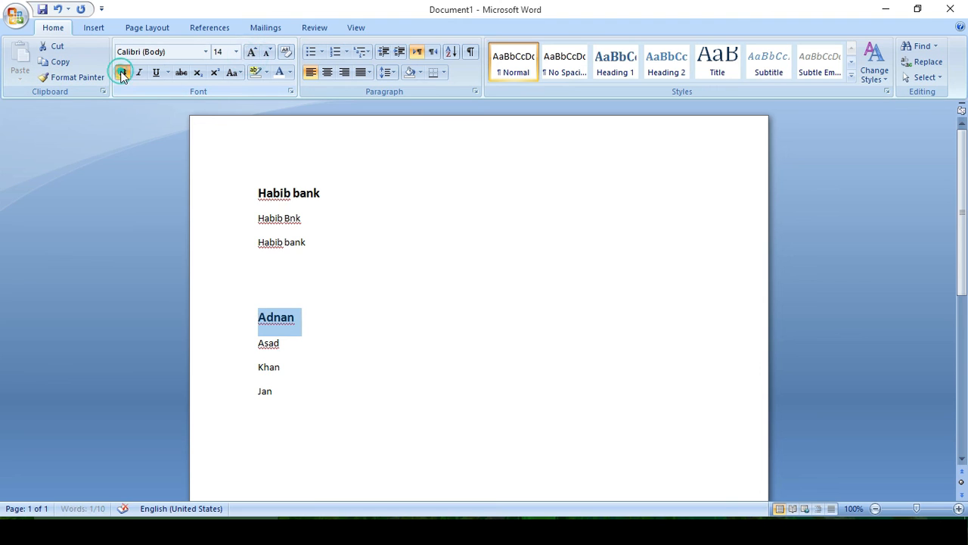
- With the cursor in "Adnan", select all text with similar formatting
click(361, 318)
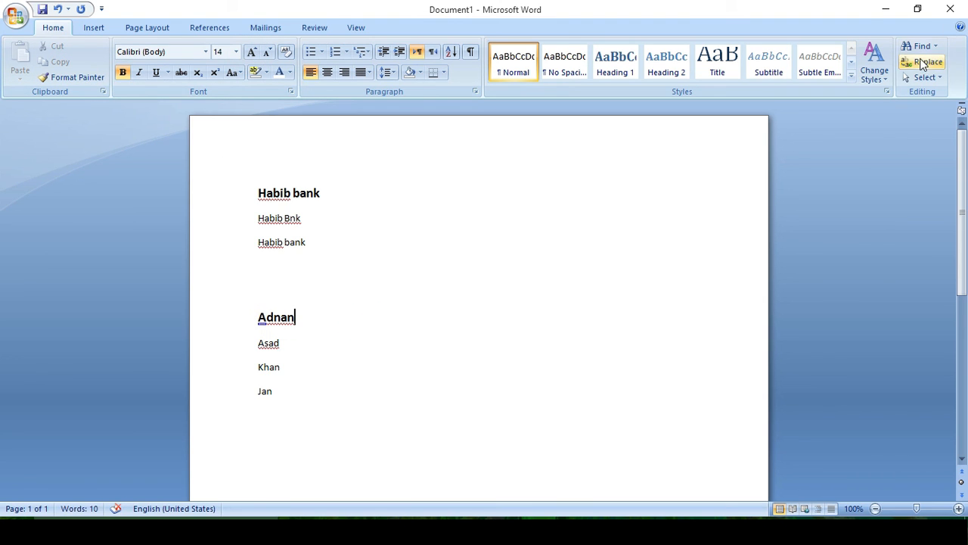
click(926, 77)
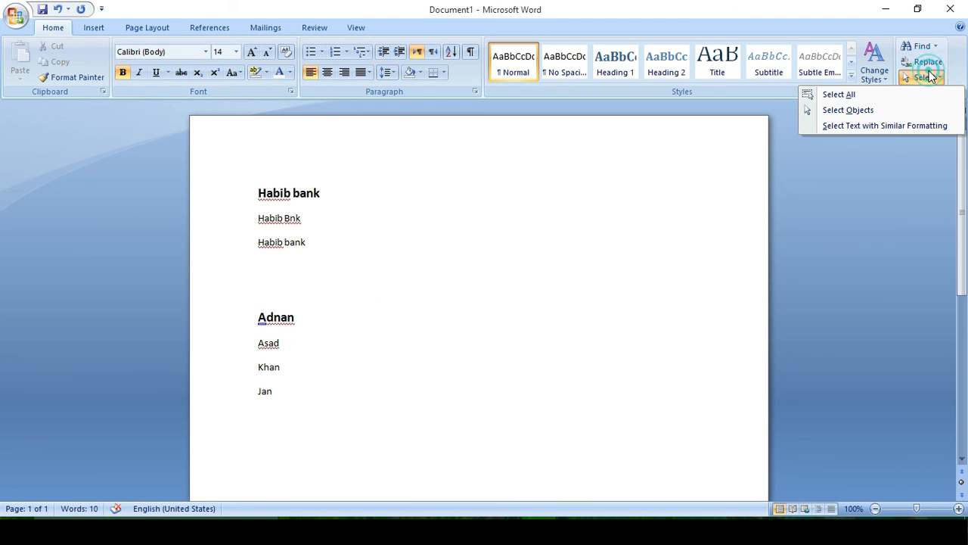
click(894, 127)
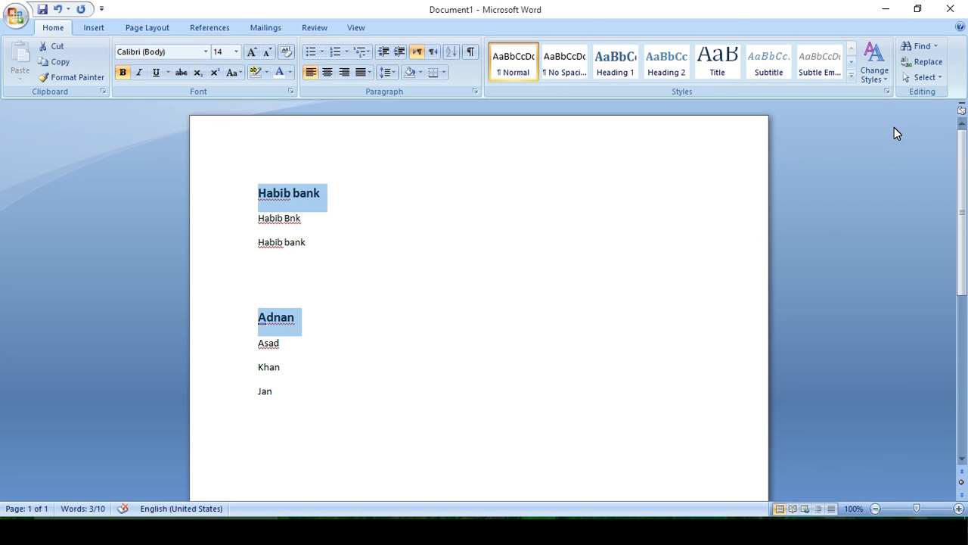